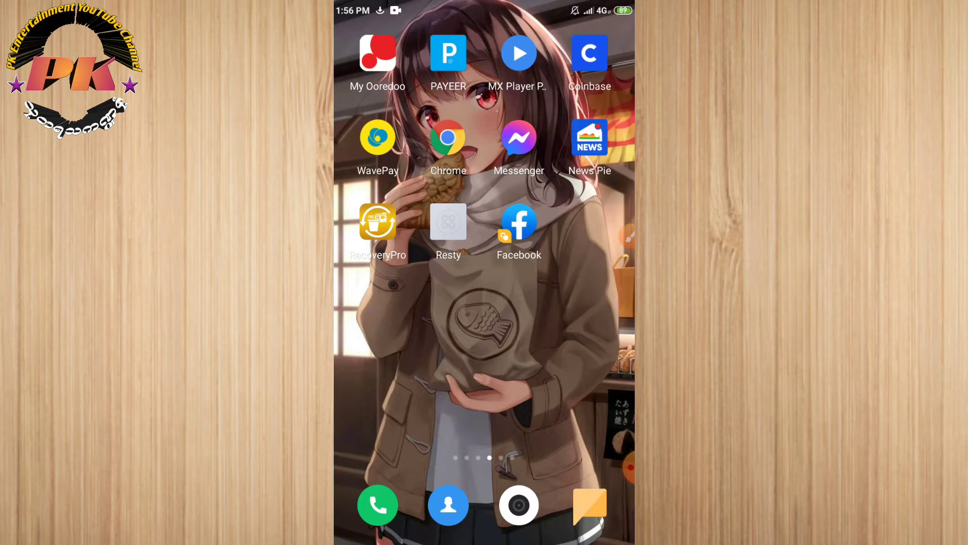
Launch Facebook and get past the saved-account chooser to the blank login form
{"action": "left_click", "coordinate": [519, 223]}
{"action": "left_click", "coordinate": [519, 223]}
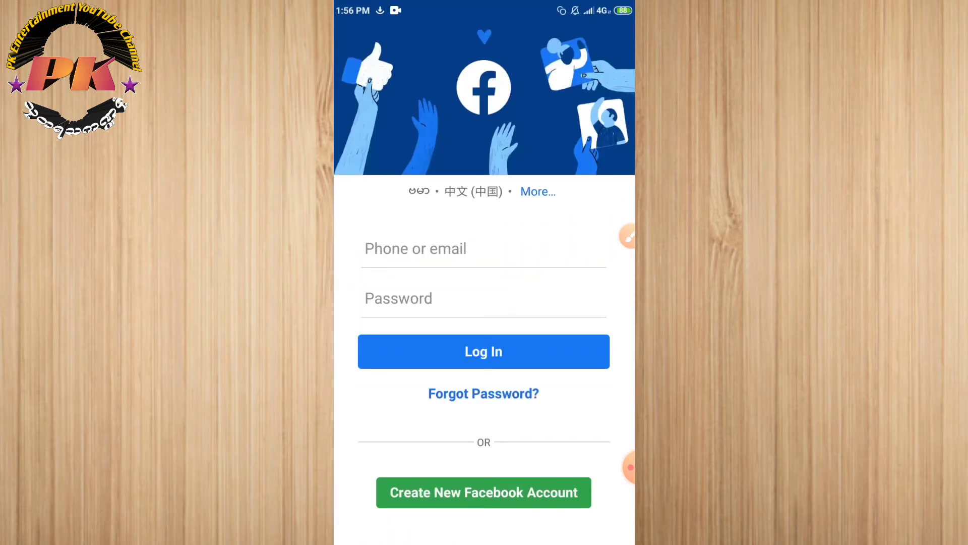
Paste into the login field, go to Forgot Password, and answer the phone and contacts permission prompts
{"action": "left_click", "coordinate": [485, 249]}
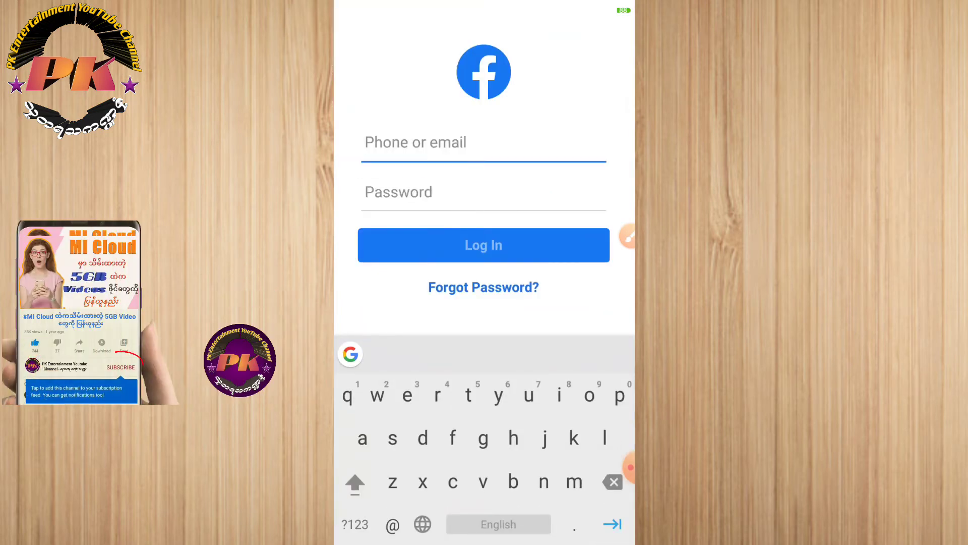
{"action": "left_click", "coordinate": [484, 142]}
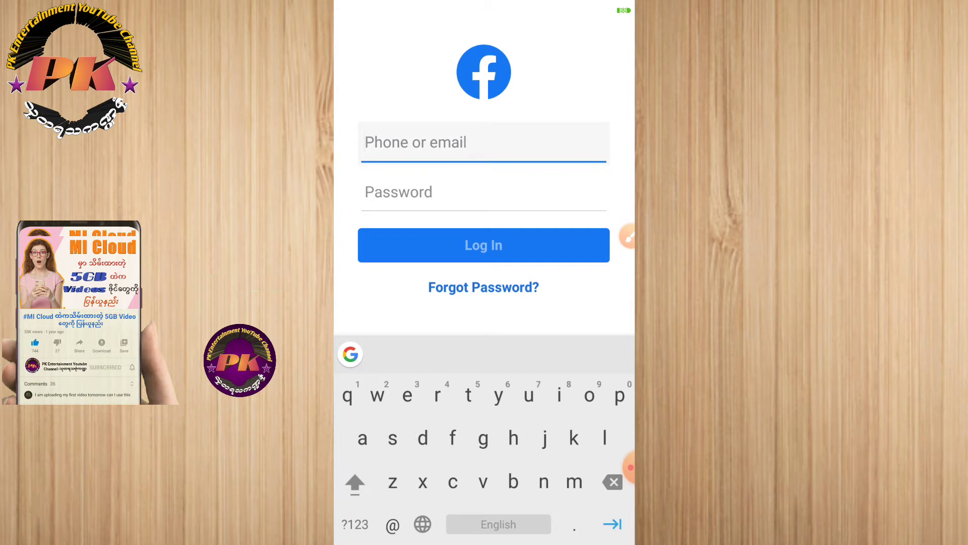
{"action": "left_click", "coordinate": [359, 94]}
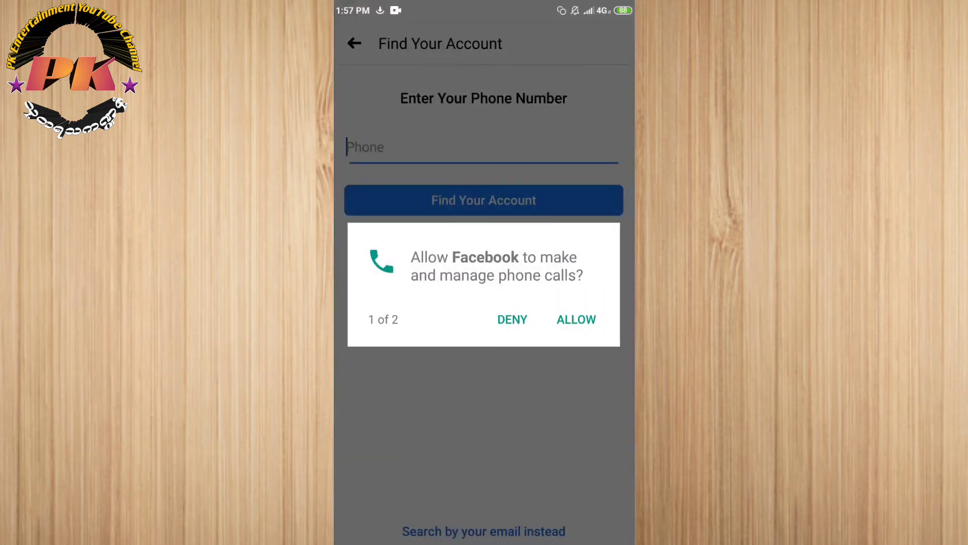
{"action": "left_click", "coordinate": [577, 320]}
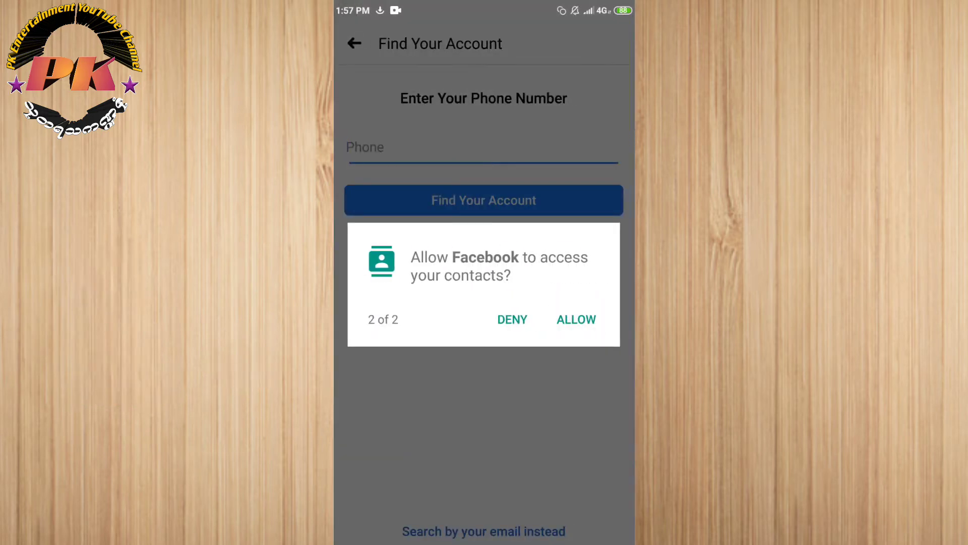
{"action": "left_click", "coordinate": [577, 319]}
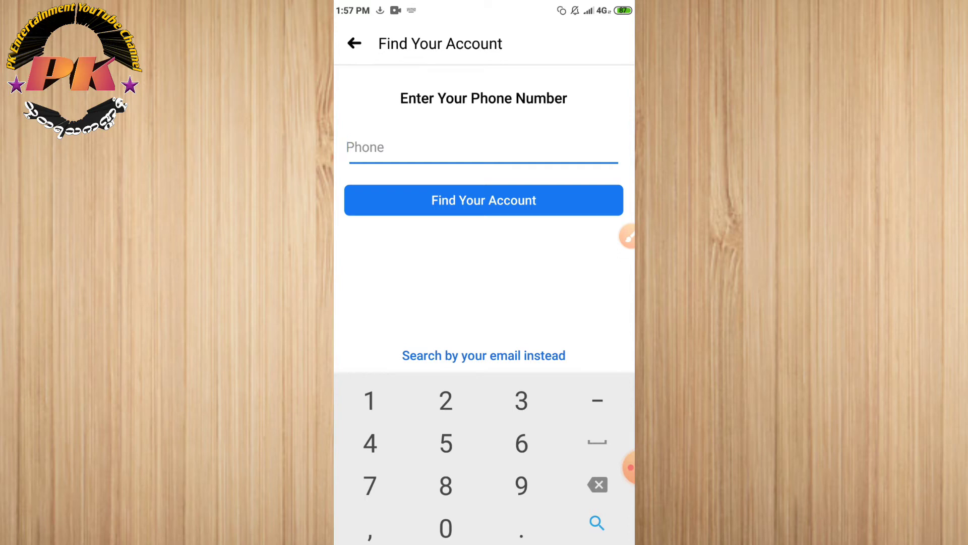
Switch account lookup to email and enter the Gmail address in the Email field
{"action": "left_click", "coordinate": [483, 355]}
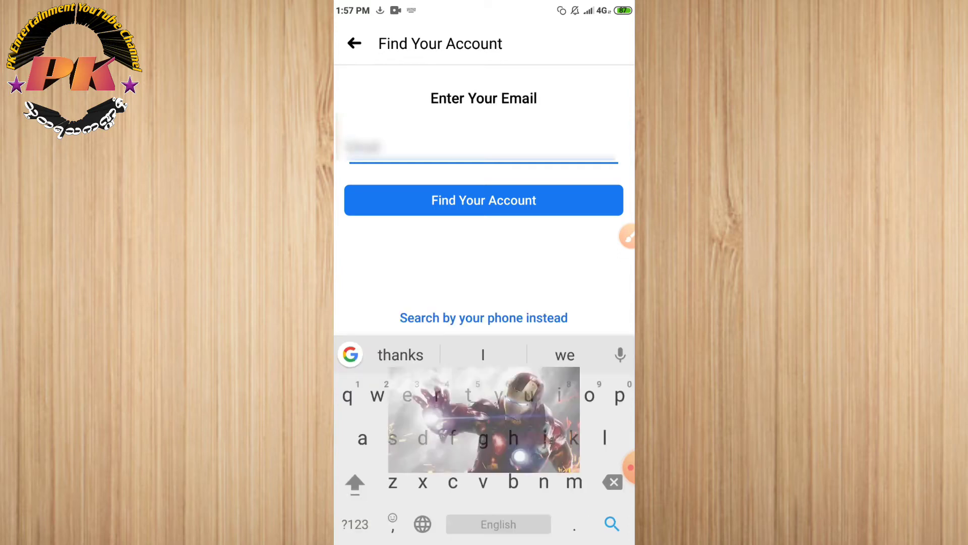
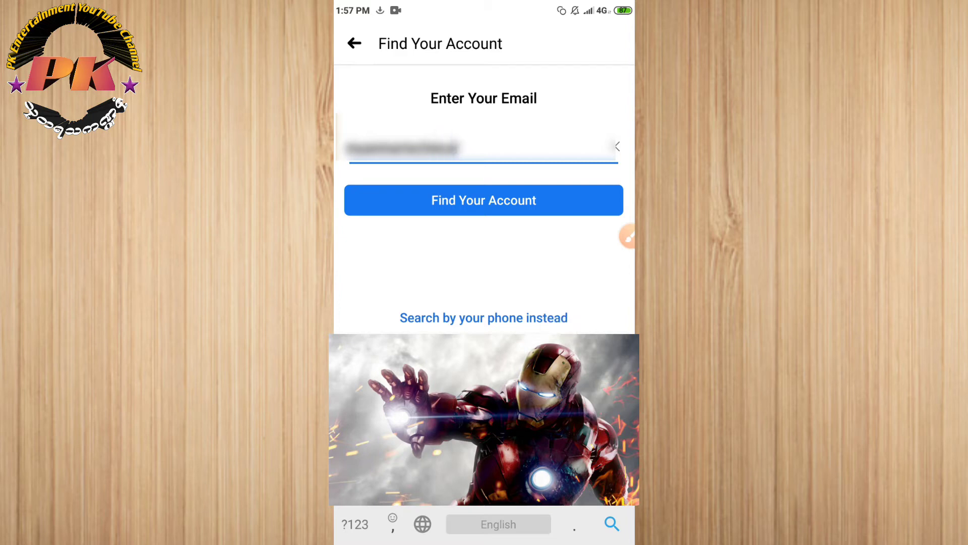
{"action": "left_click", "coordinate": [355, 524]}
{"action": "left_click", "coordinate": [355, 524]}
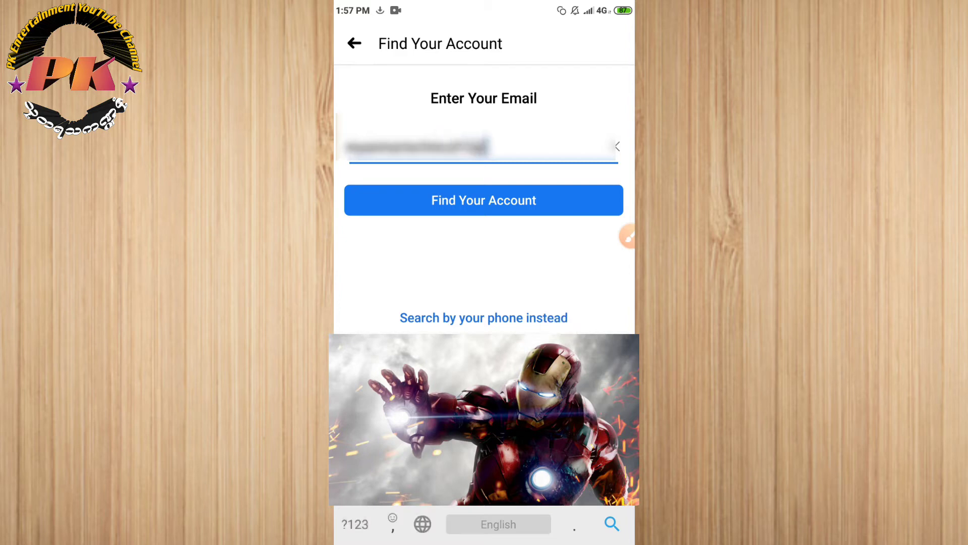
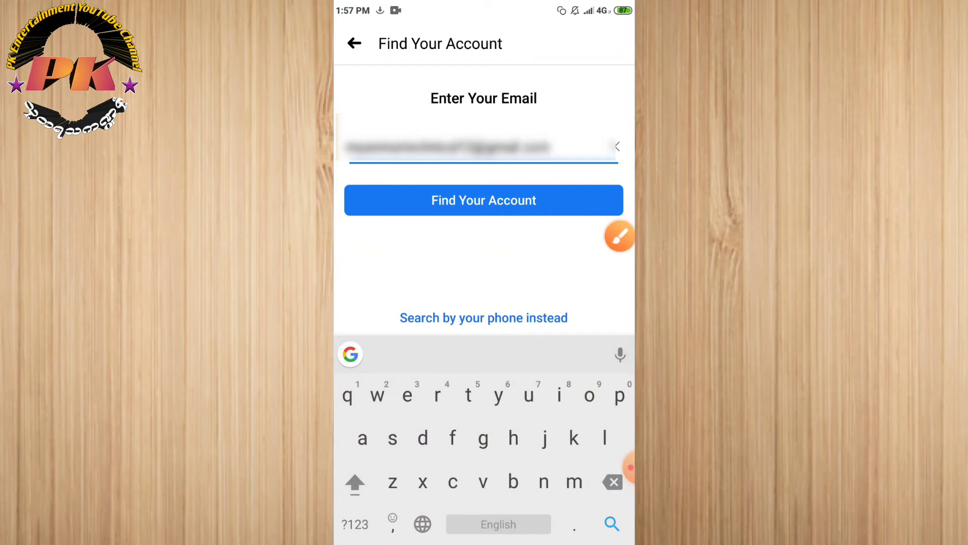
{"action": "left_click", "coordinate": [627, 236]}
{"action": "left_click", "coordinate": [578, 497]}
{"action": "left_click_drag", "start_coordinate": [567, 369], "coordinate": [529, 217]}
{"action": "left_click", "coordinate": [609, 523]}
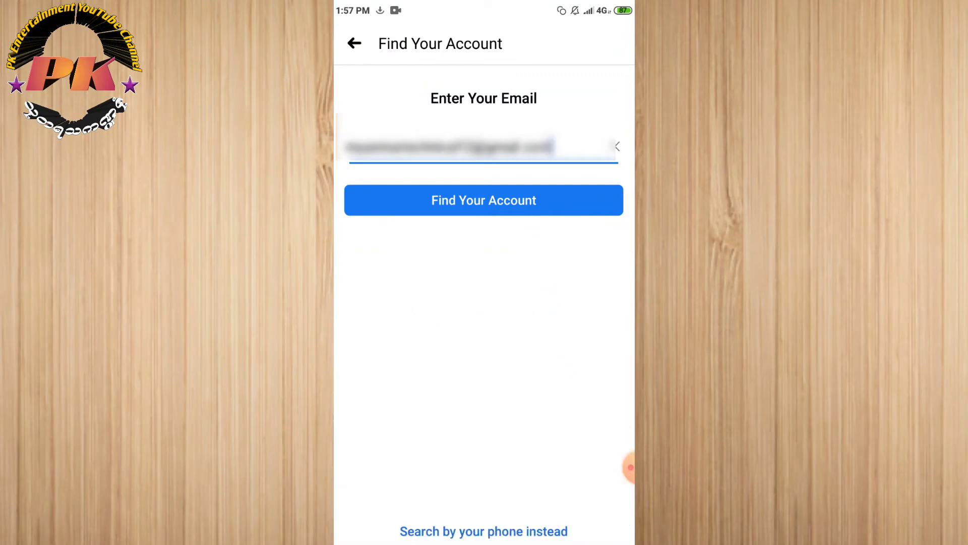
Search for the account by email and mark up the Confirm via Email option with arrows
{"action": "left_click", "coordinate": [484, 200]}
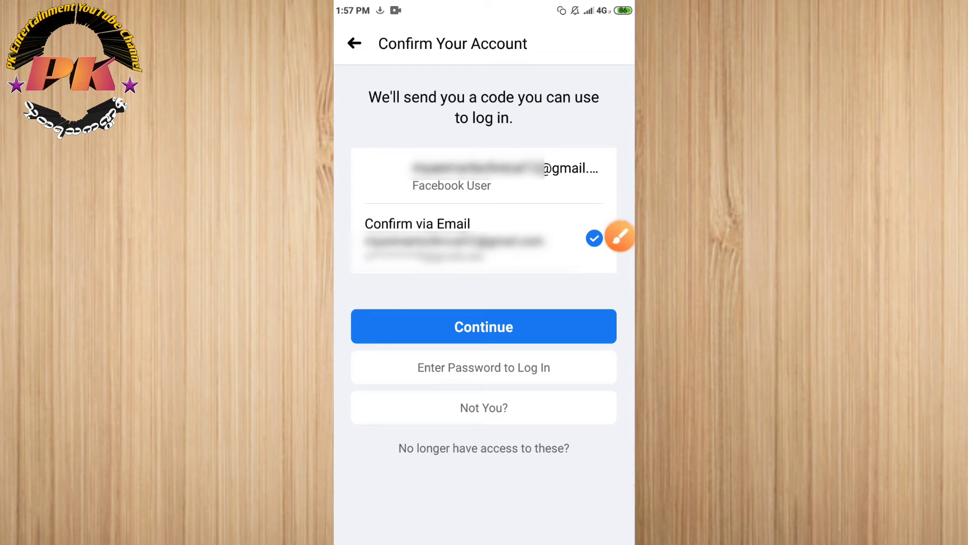
{"action": "left_click", "coordinate": [629, 468]}
{"action": "left_click", "coordinate": [578, 497]}
{"action": "left_click_drag", "start_coordinate": [575, 112], "coordinate": [456, 177]}
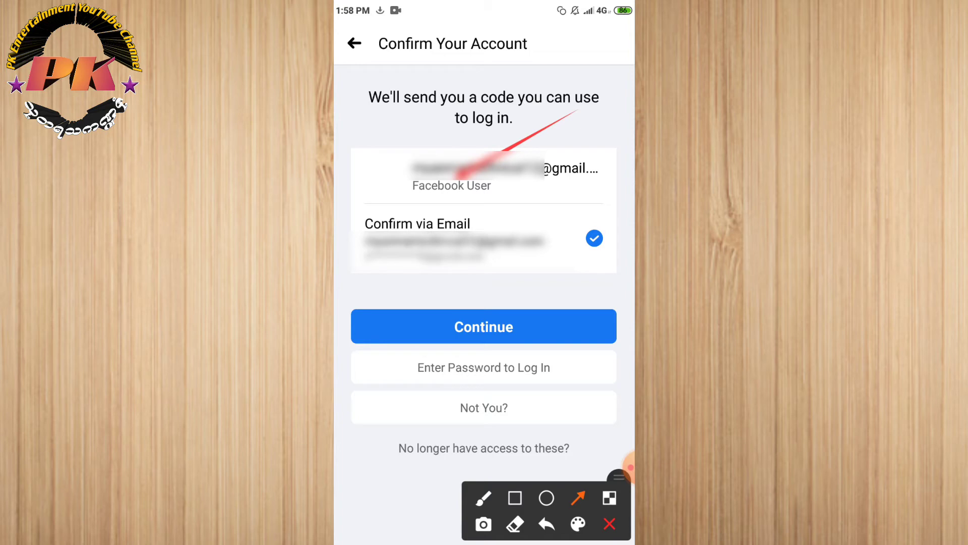
{"action": "left_click_drag", "start_coordinate": [605, 182], "coordinate": [512, 225]}
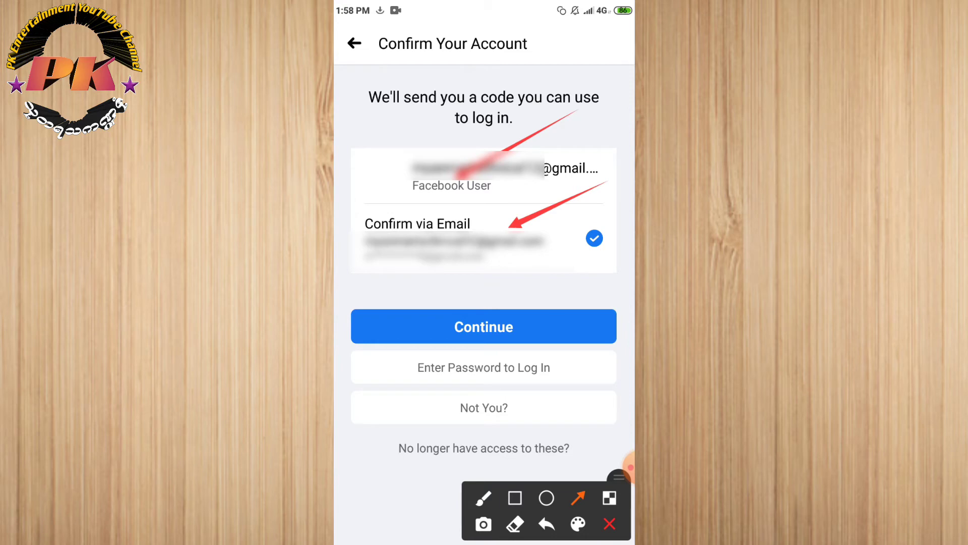
{"action": "left_click_drag", "start_coordinate": [556, 307], "coordinate": [480, 254]}
{"action": "left_click", "coordinate": [609, 523]}
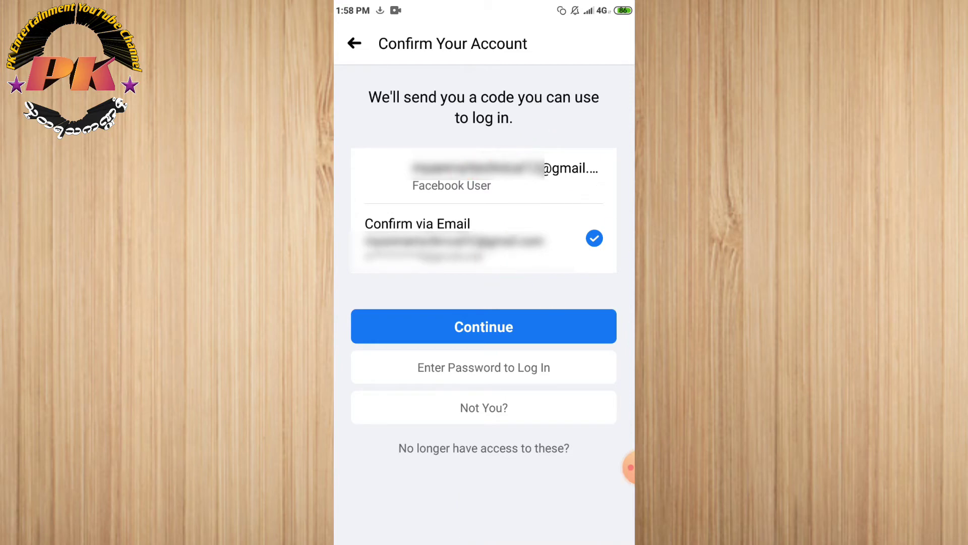
Have the login code emailed, then leave Facebook and swipe to Gmail's home screen page
{"action": "left_click", "coordinate": [484, 325]}
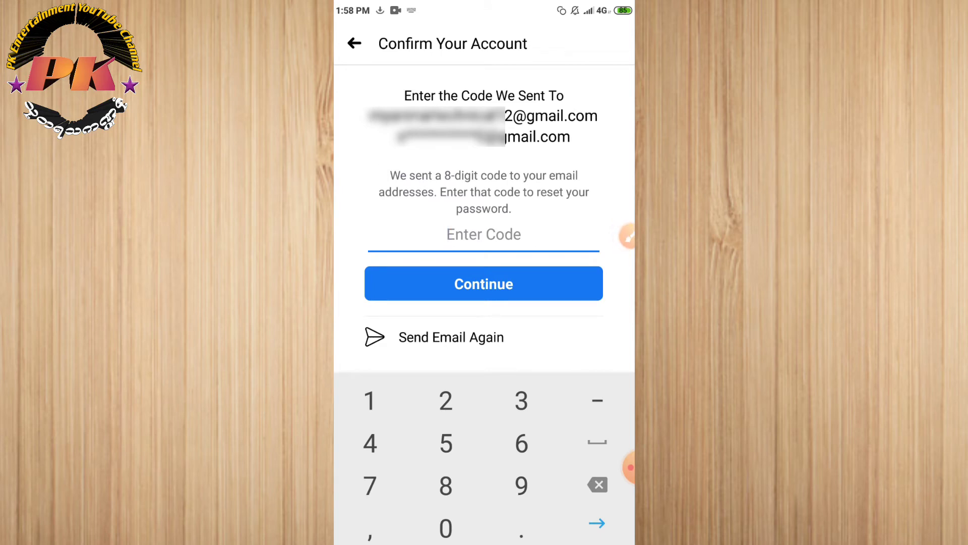
{"action": "key", "text": "super"}
{"action": "left_click_drag", "start_coordinate": [394, 303], "coordinate": [590, 303]}
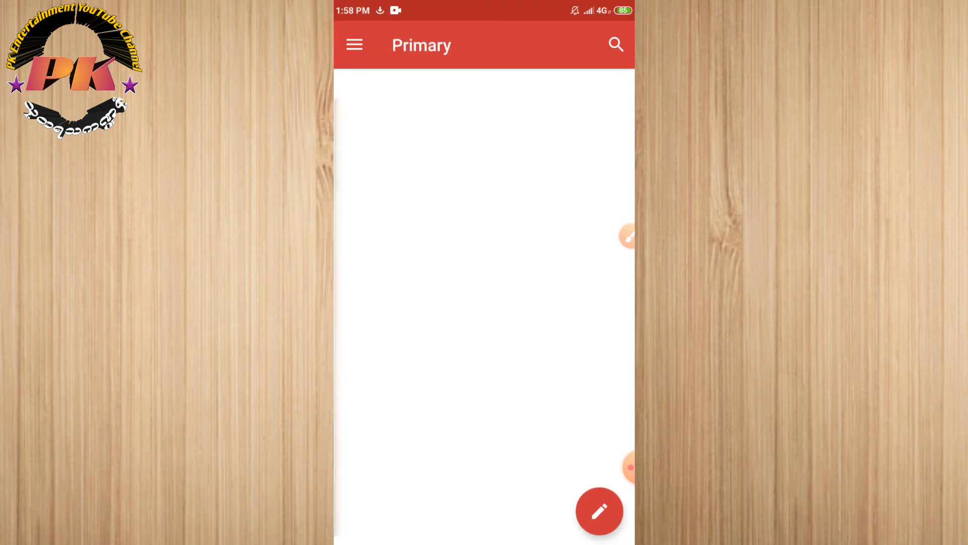
Switch Gmail to the account that received the Facebook code email
{"action": "left_click", "coordinate": [354, 44]}
{"action": "left_click", "coordinate": [565, 121]}
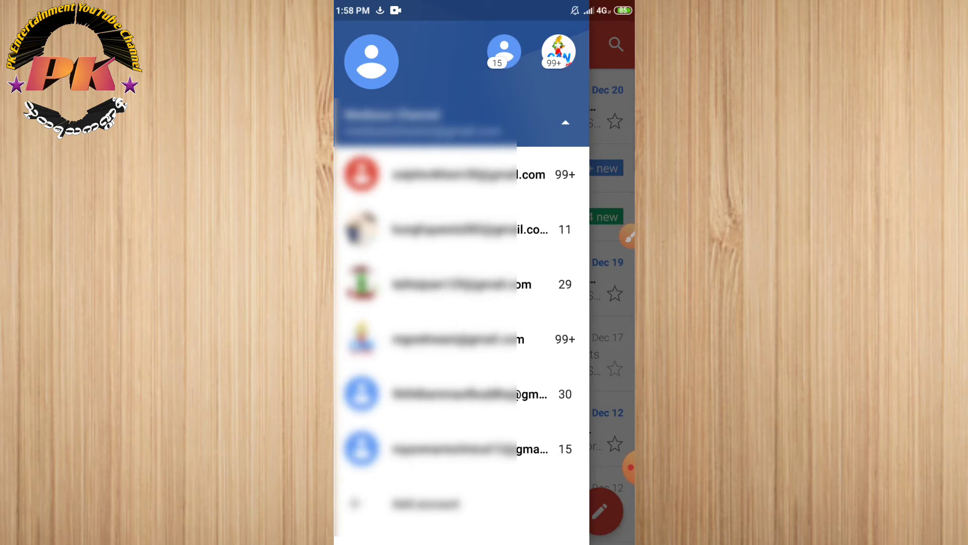
{"action": "left_click", "coordinate": [454, 449]}
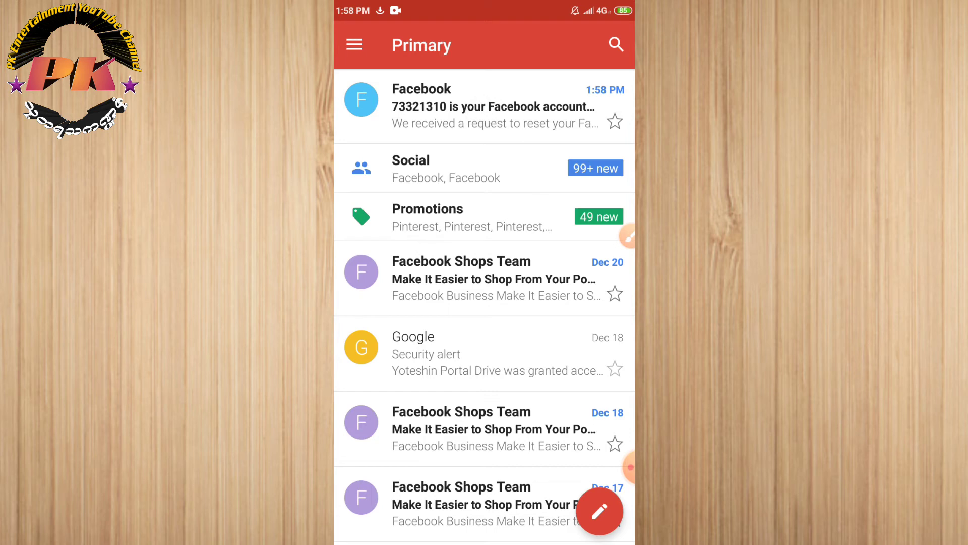
{"action": "key", "text": "super"}
{"action": "left_click", "coordinate": [558, 326]}
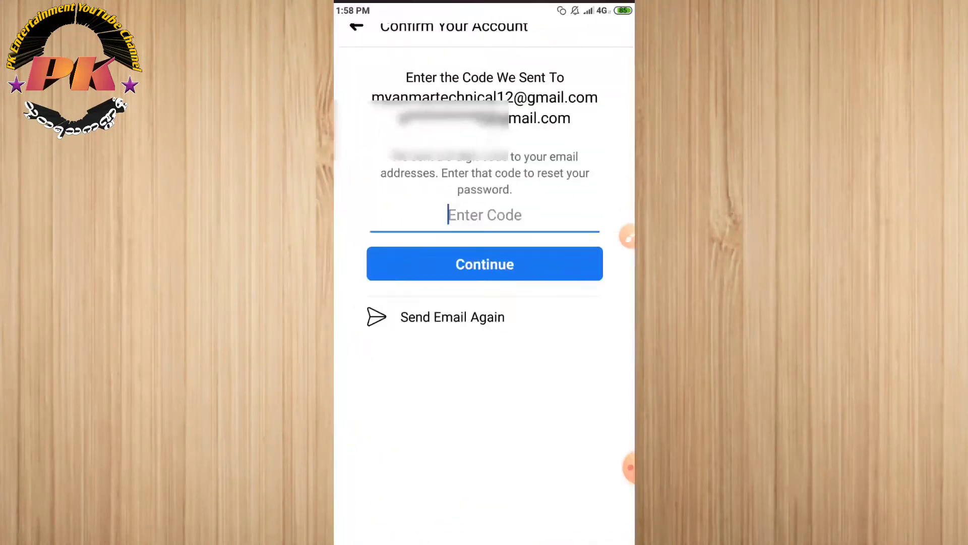
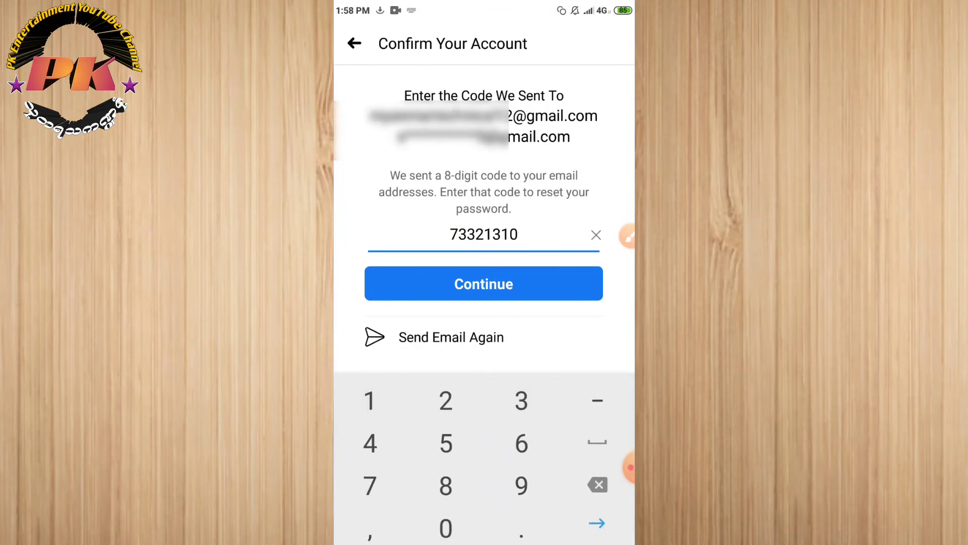
{"action": "left_click", "coordinate": [618, 236]}
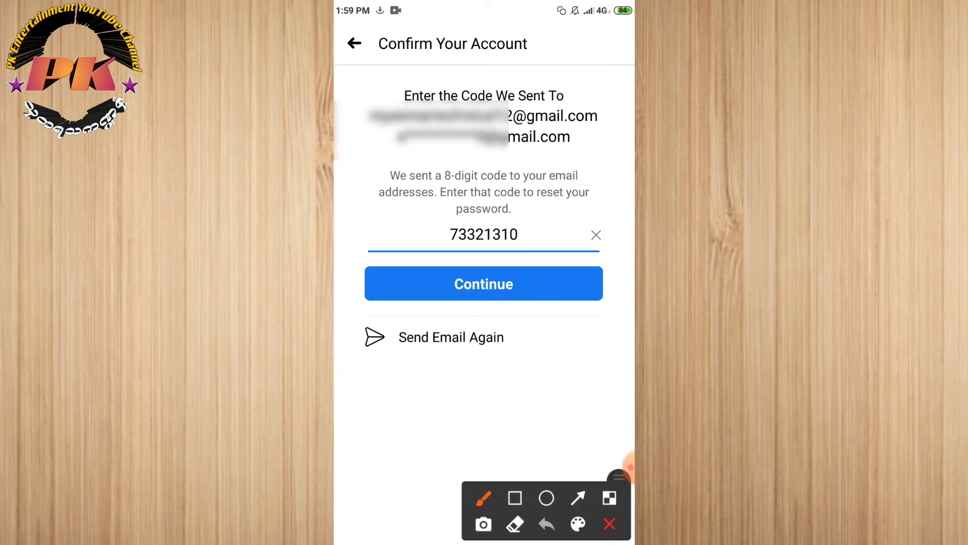
{"action": "left_click", "coordinate": [579, 496]}
{"action": "left_click_drag", "start_coordinate": [573, 393], "coordinate": [524, 293]}
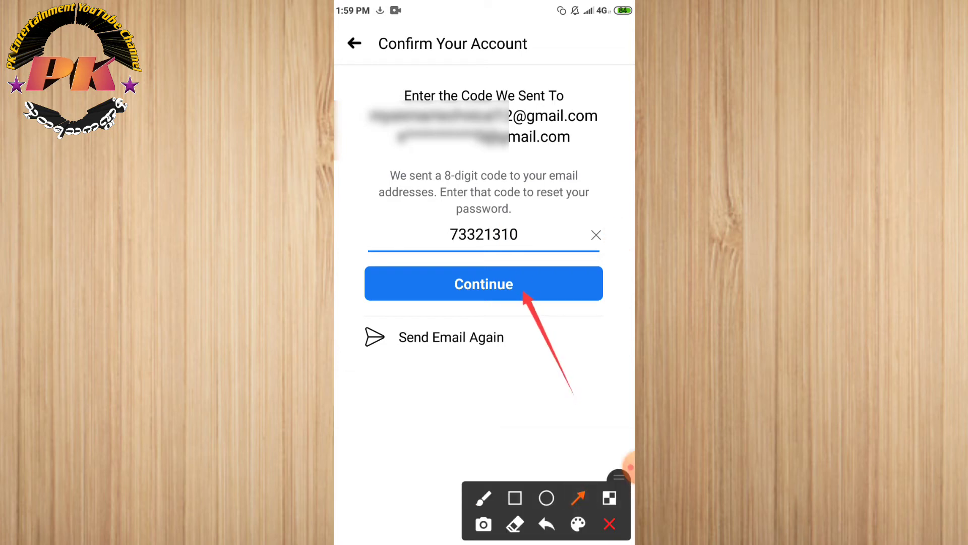
{"action": "left_click", "coordinate": [608, 524]}
{"action": "left_click", "coordinate": [483, 284]}
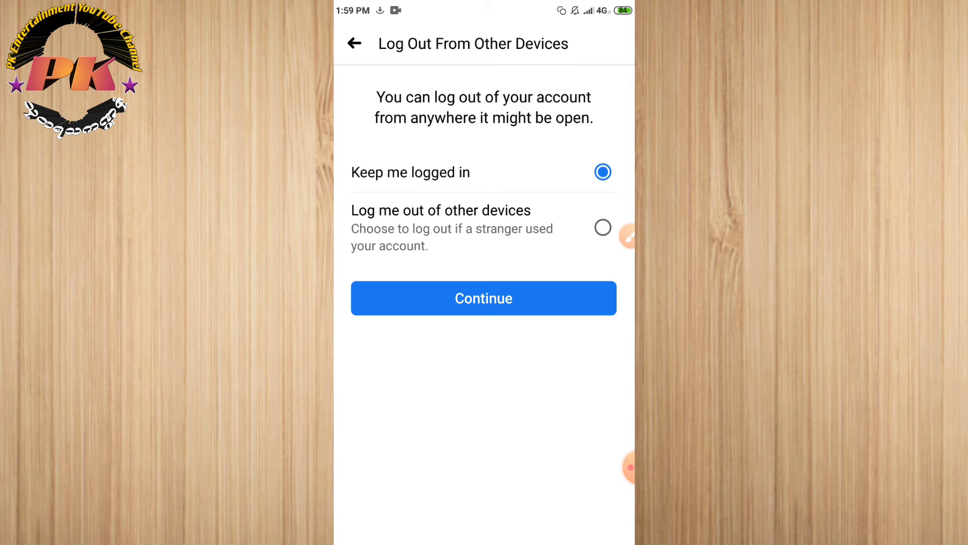
Choose 'Log me out of other devices', mark it and Continue with arrows, then continue
{"action": "left_click", "coordinate": [483, 227]}
{"action": "left_click", "coordinate": [629, 468]}
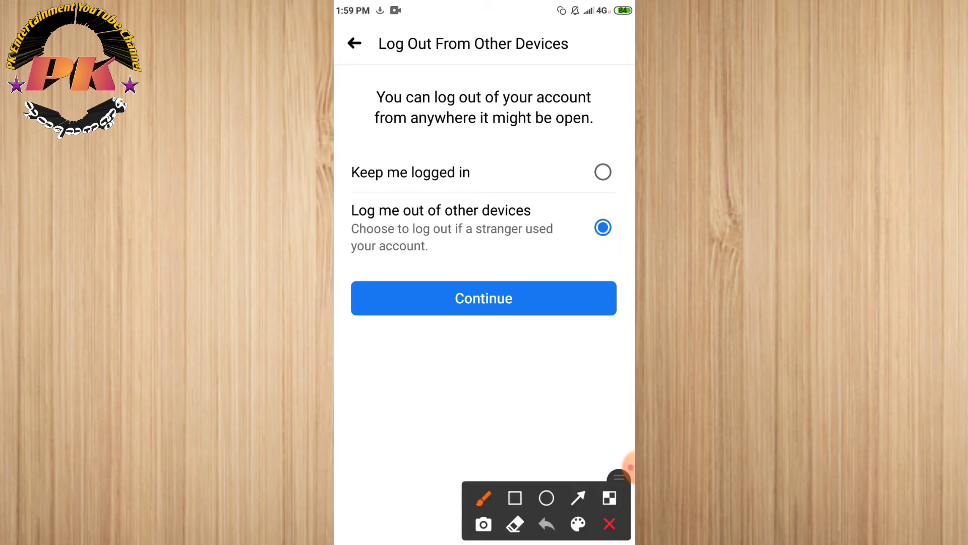
{"action": "left_click", "coordinate": [578, 497]}
{"action": "left_click_drag", "start_coordinate": [583, 257], "coordinate": [560, 228]}
{"action": "left_click_drag", "start_coordinate": [607, 366], "coordinate": [563, 325]}
{"action": "left_click", "coordinate": [609, 523]}
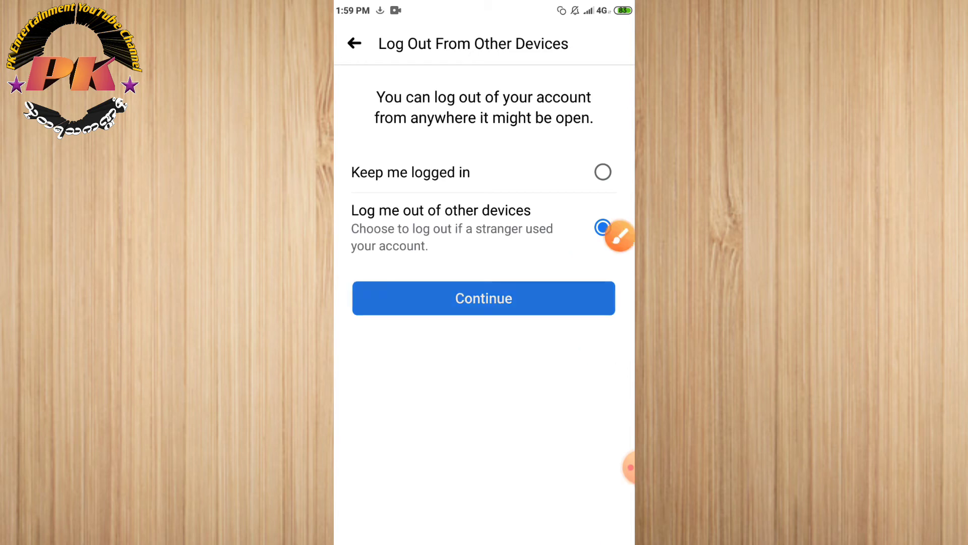
Enter a new password, mark Continue with an arrow, and submit the password
{"action": "left_click", "coordinate": [483, 299]}
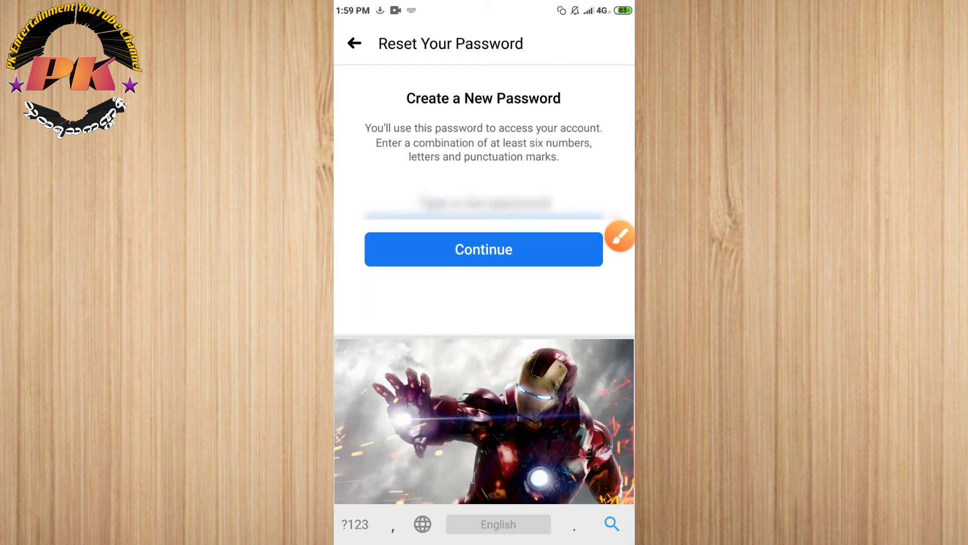
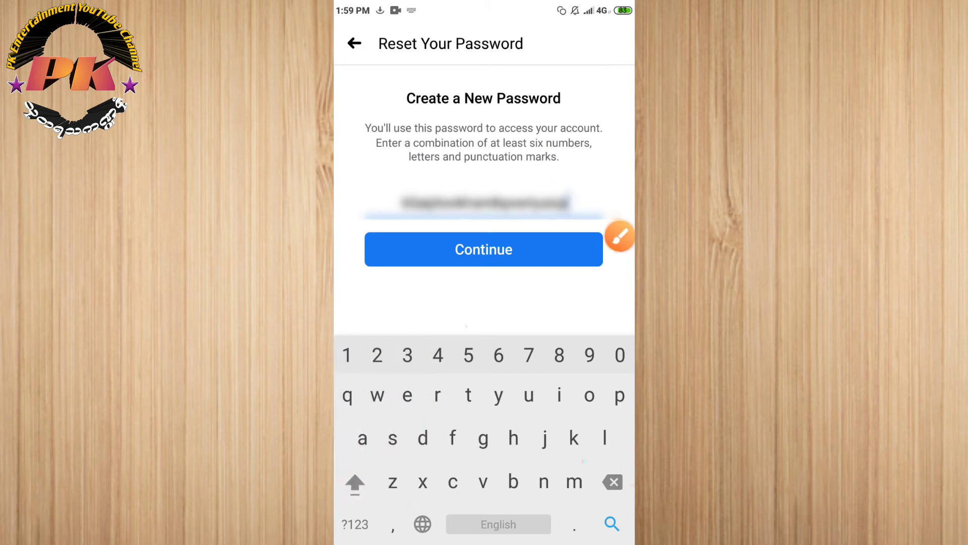
{"action": "left_click", "coordinate": [627, 237]}
{"action": "left_click", "coordinate": [578, 498]}
{"action": "left_click_drag", "start_coordinate": [577, 381], "coordinate": [548, 261]}
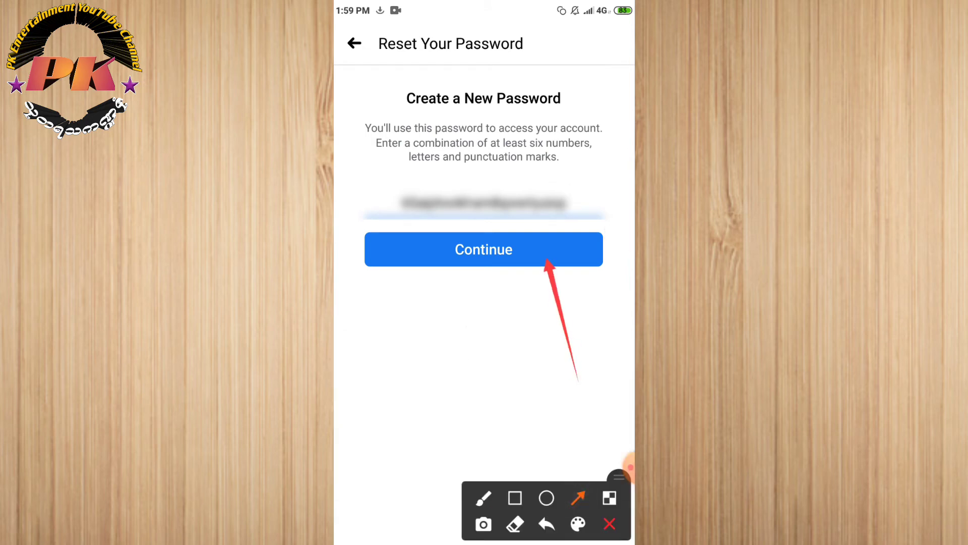
{"action": "left_click", "coordinate": [609, 524]}
{"action": "left_click", "coordinate": [484, 248]}
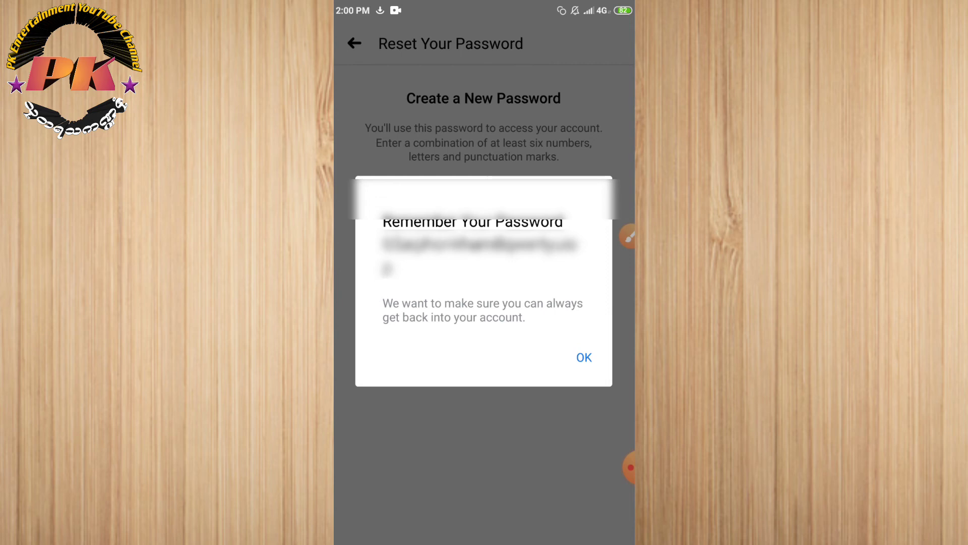
Dismiss the Remember Your Password reminder and mark the saved profile with an arrow
{"action": "left_click", "coordinate": [584, 357]}
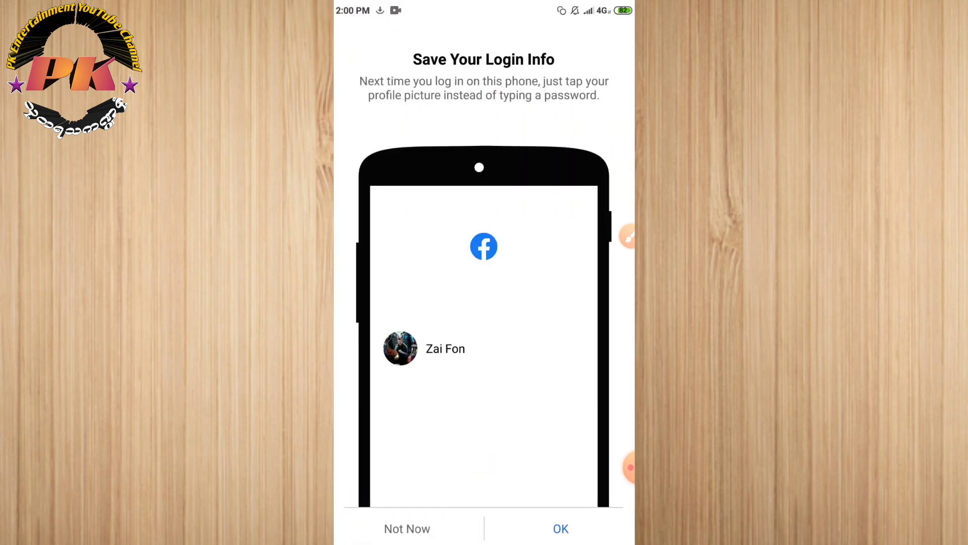
{"action": "left_click", "coordinate": [627, 236]}
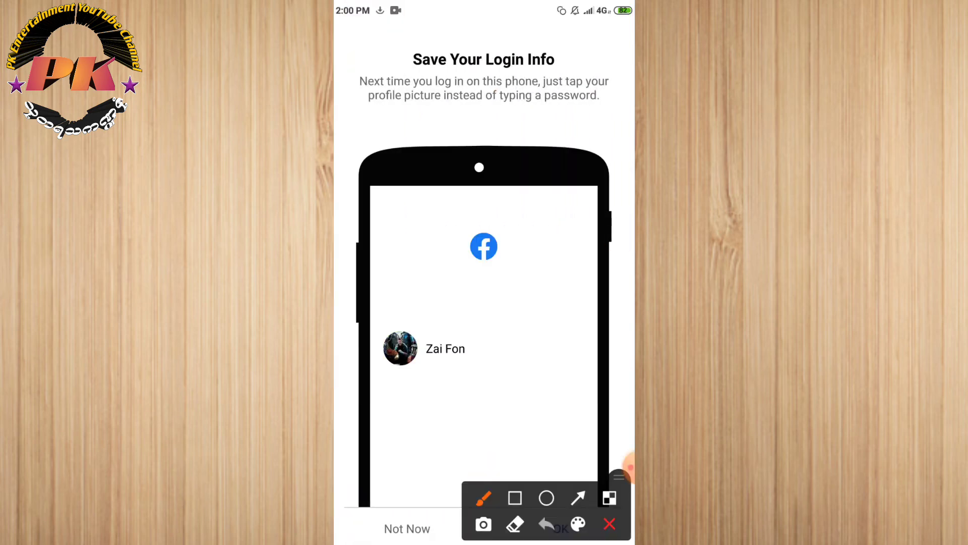
{"action": "left_click", "coordinate": [579, 497]}
{"action": "left_click_drag", "start_coordinate": [541, 287], "coordinate": [452, 331]}
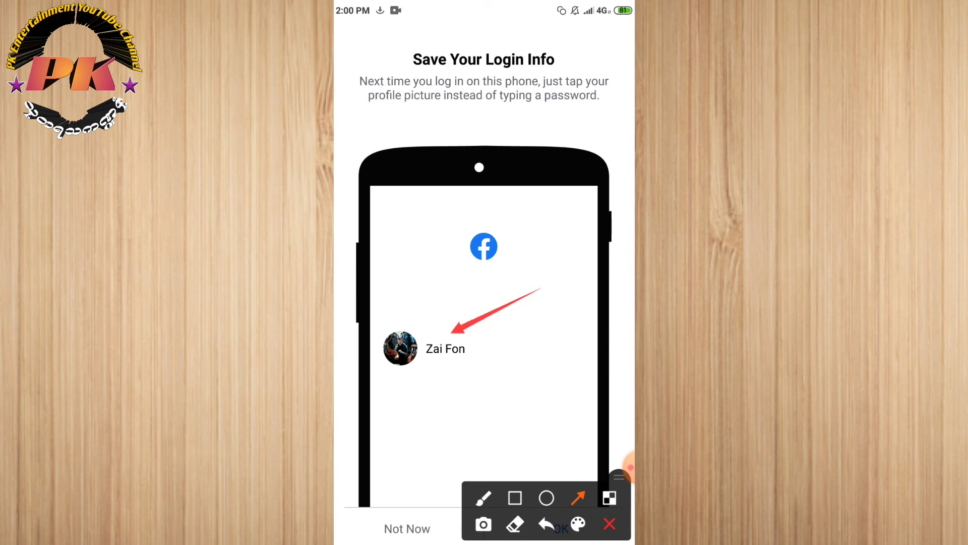
{"action": "left_click", "coordinate": [610, 524]}
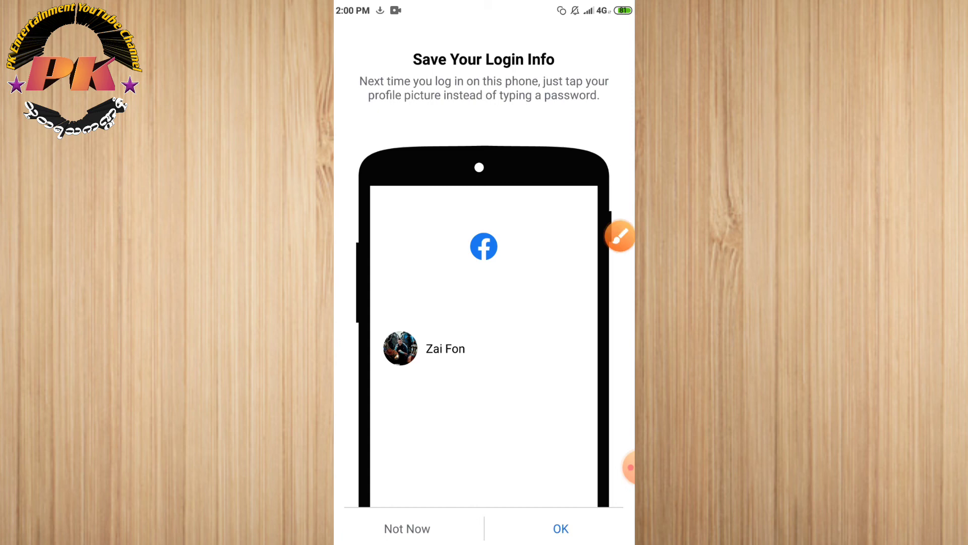
Mark the profile picture with arrows and a circle, then save login info on this phone
{"action": "left_click", "coordinate": [628, 467]}
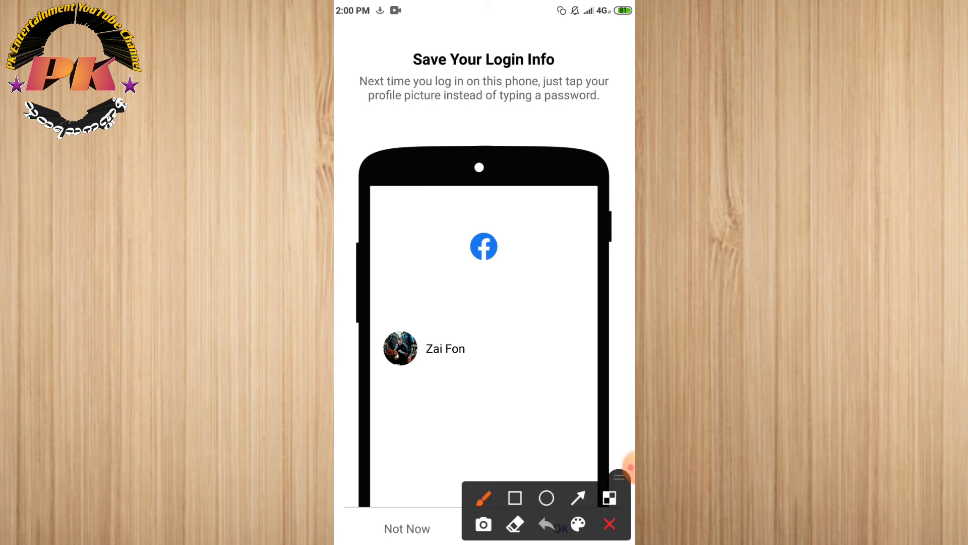
{"action": "left_click", "coordinate": [578, 498]}
{"action": "left_click_drag", "start_coordinate": [564, 441], "coordinate": [555, 492]}
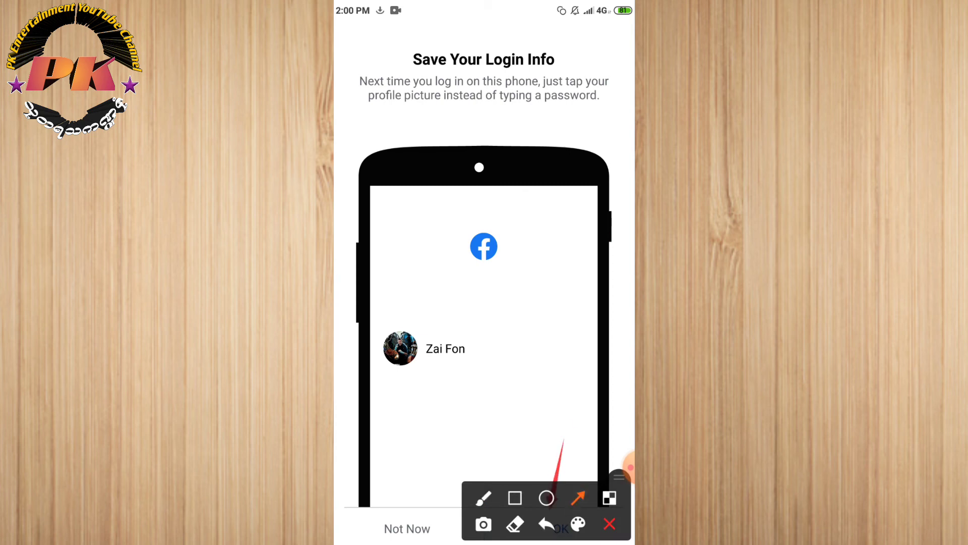
{"action": "left_click_drag", "start_coordinate": [498, 452], "coordinate": [512, 492]}
{"action": "left_click_drag", "start_coordinate": [587, 492], "coordinate": [620, 430]}
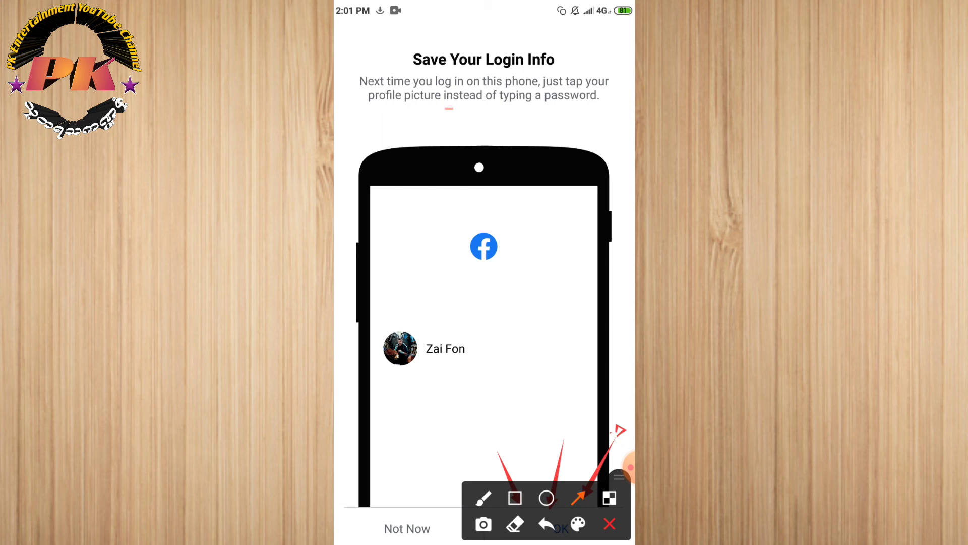
{"action": "left_click_drag", "start_coordinate": [499, 287], "coordinate": [426, 336]}
{"action": "left_click", "coordinate": [546, 497]}
{"action": "left_click_drag", "start_coordinate": [361, 289], "coordinate": [466, 395]}
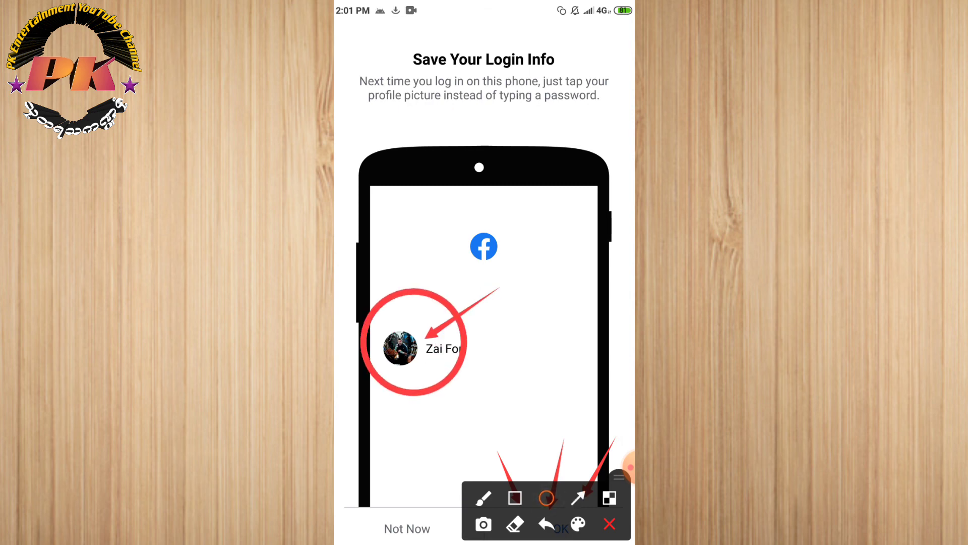
{"action": "left_click", "coordinate": [609, 524]}
{"action": "left_click", "coordinate": [560, 528]}
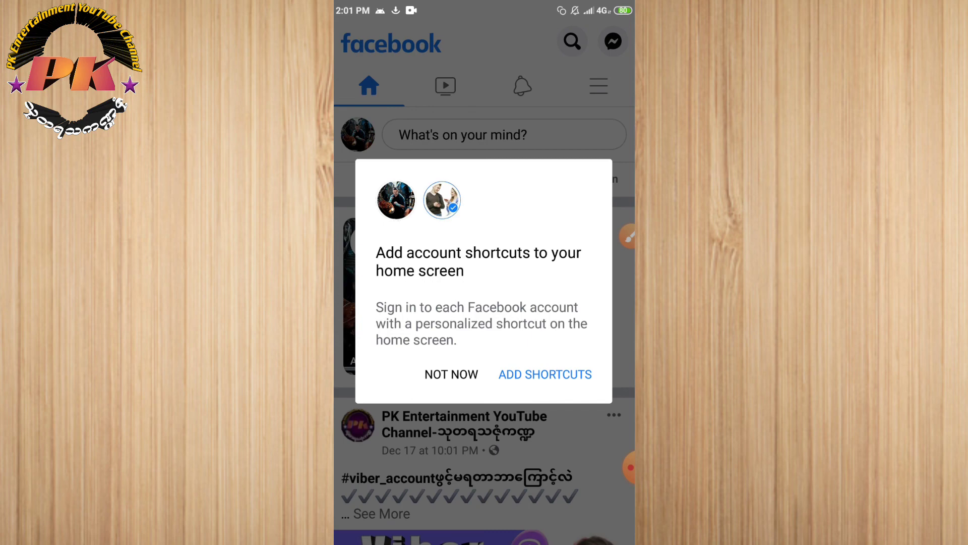
Decline the account-shortcuts prompt, open the Facebook menu, then return to the Android home screen
{"action": "left_click", "coordinate": [451, 374]}
{"action": "left_click", "coordinate": [598, 86]}
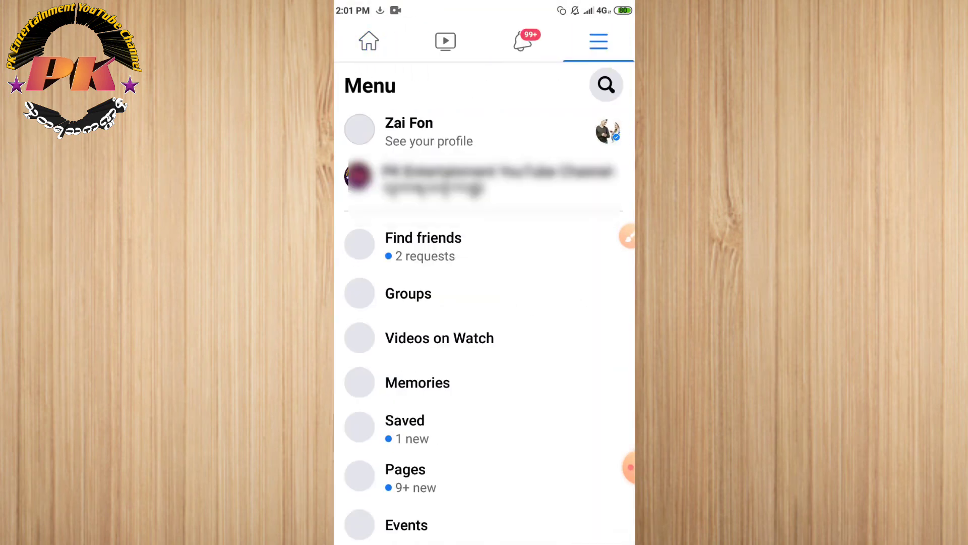
{"action": "key", "text": "Home"}
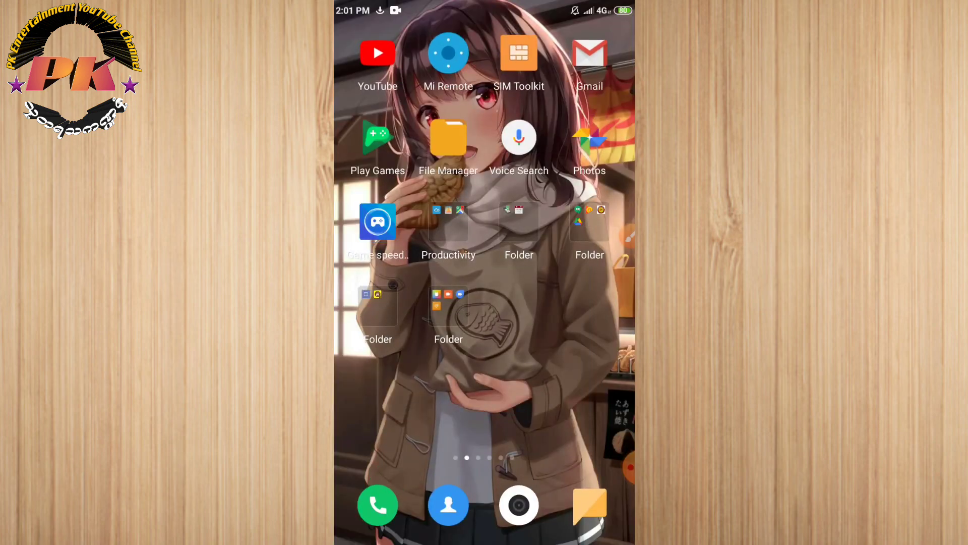